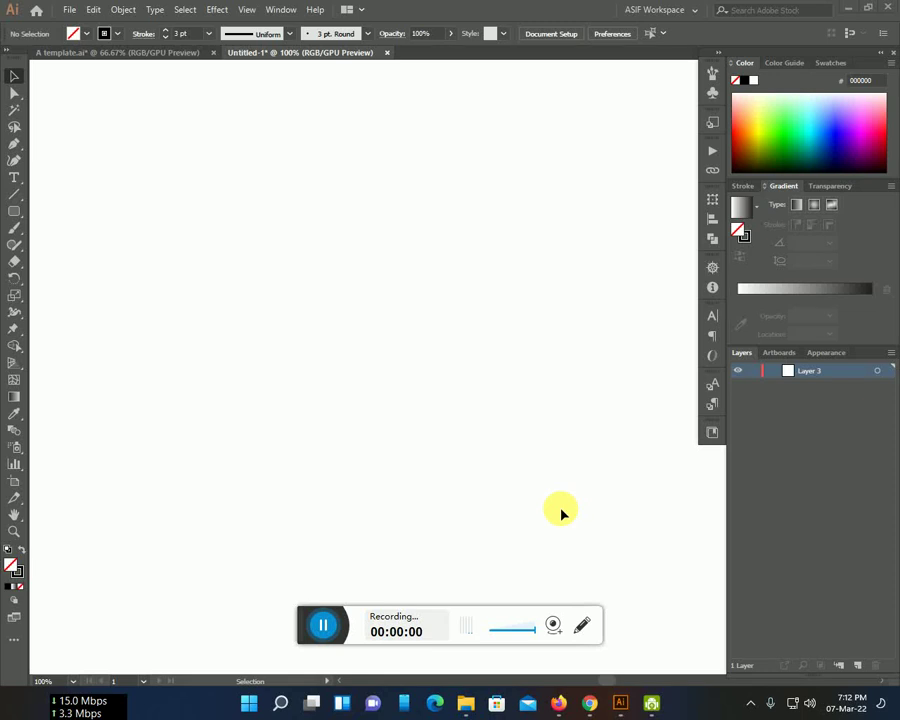
Step: Open the Rectangle tool's shape flyout beside the blank Untitled-1 artboard
left_click(553, 622)
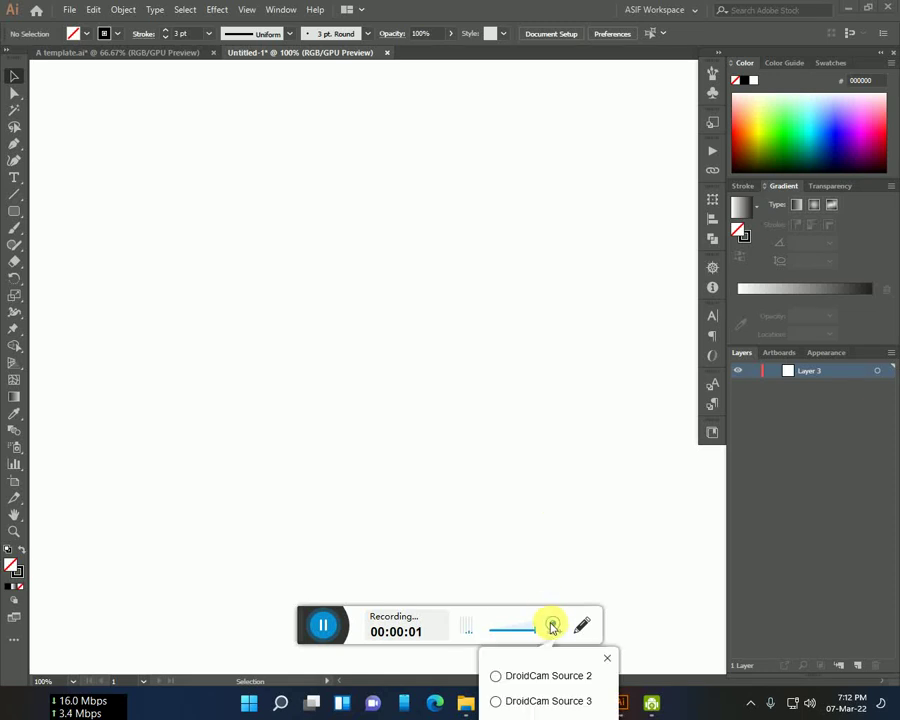
left_click(600, 676)
left_click(607, 658)
left_click_drag(847, 683, 250, 601)
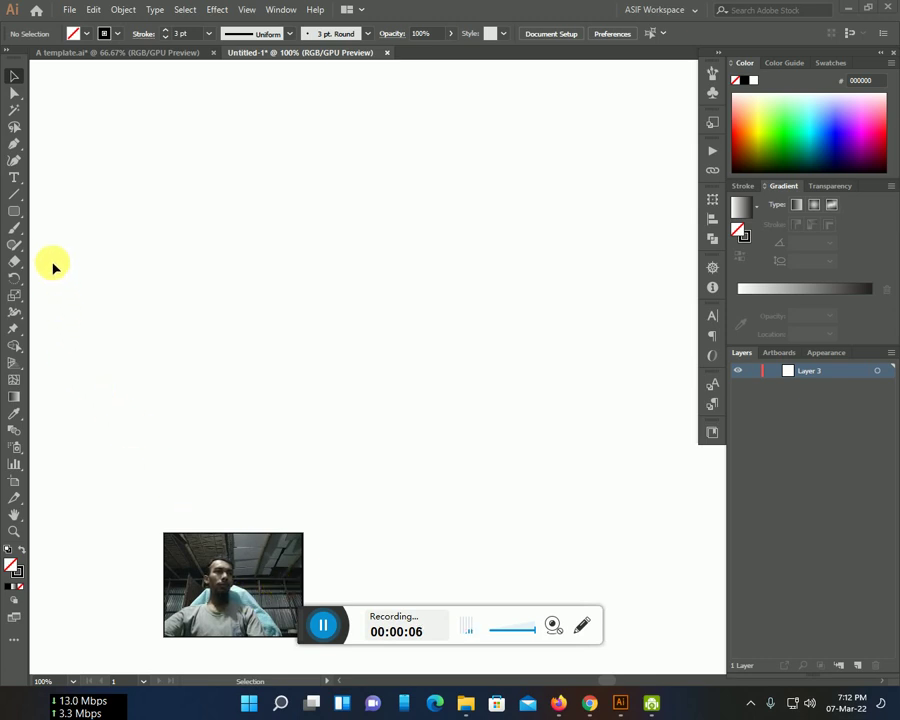
left_click_drag(14, 208, 31, 222)
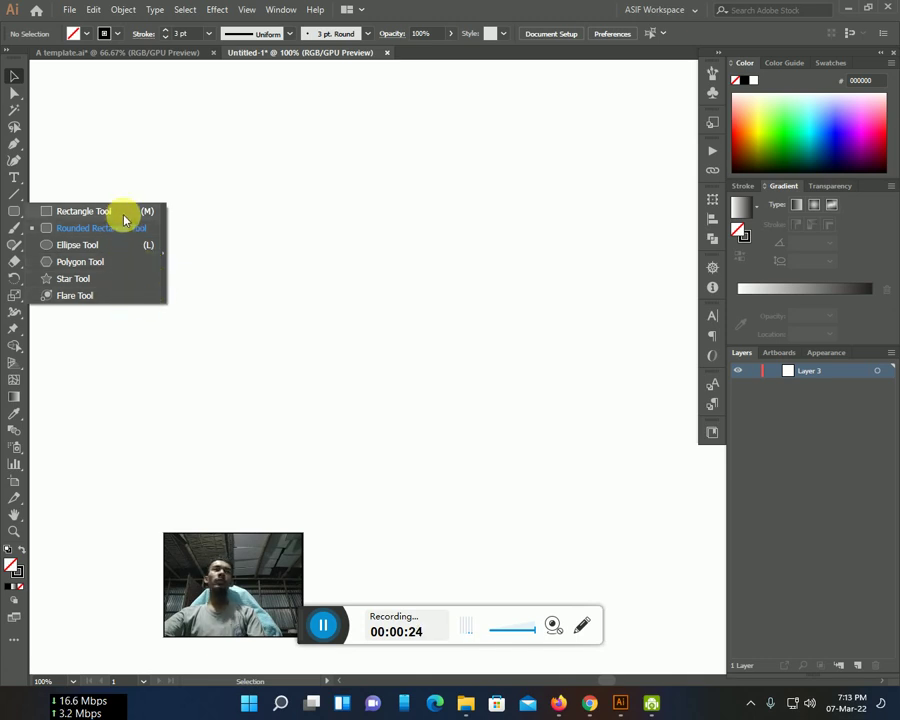
Step: Draw a roughly 33 pt circle with the Ellipse tool on the artboard's left side
left_click(127, 250)
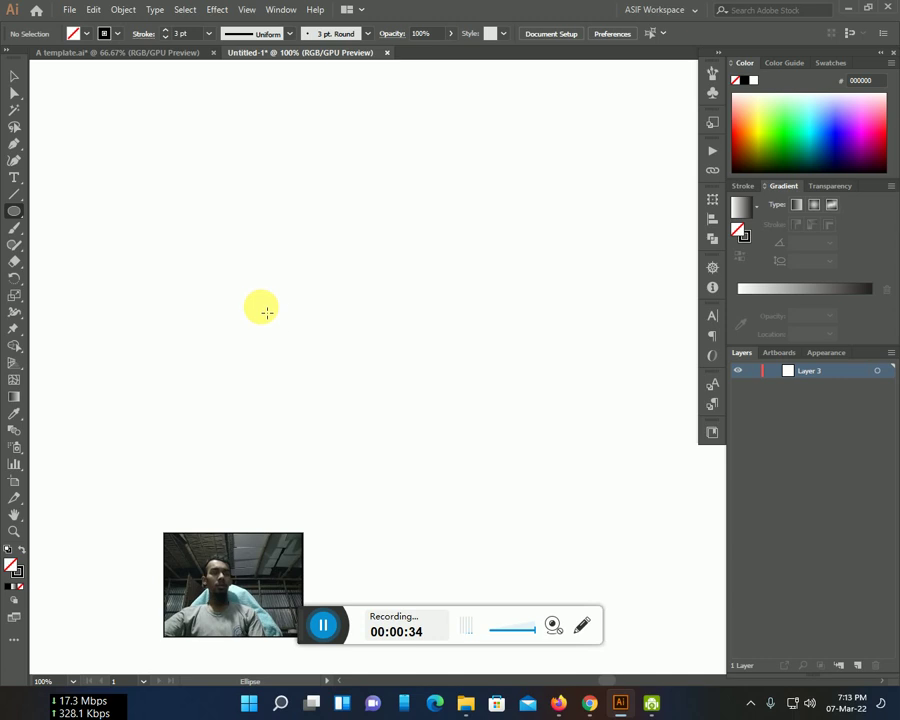
left_click_drag(262, 308, 295, 352)
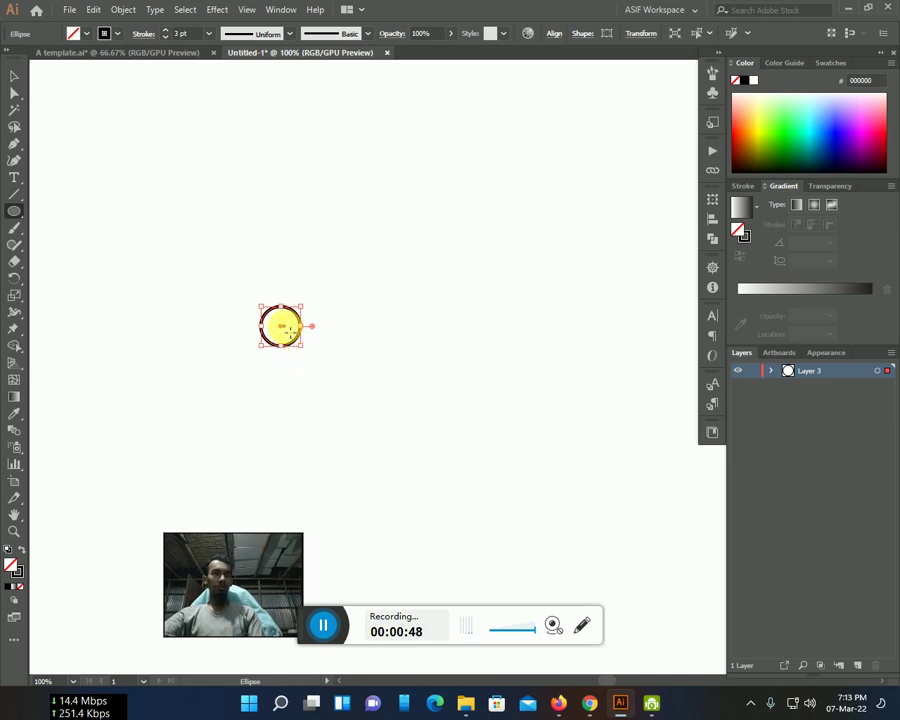
key("v")
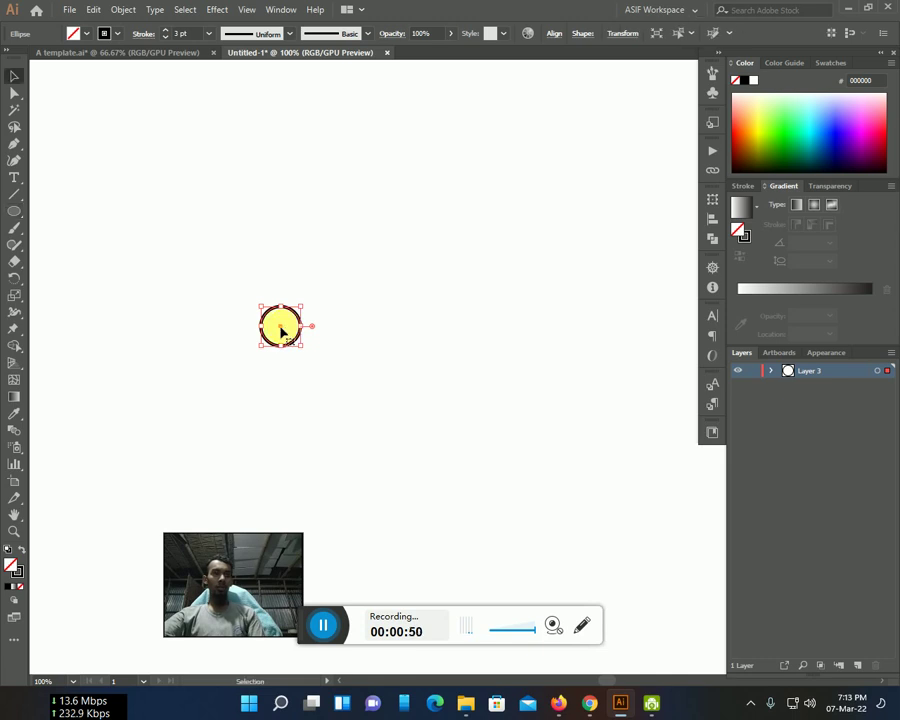
Step: Alt-drag two copies of the circle rightward, forming a touching row of three
left_click(281, 331)
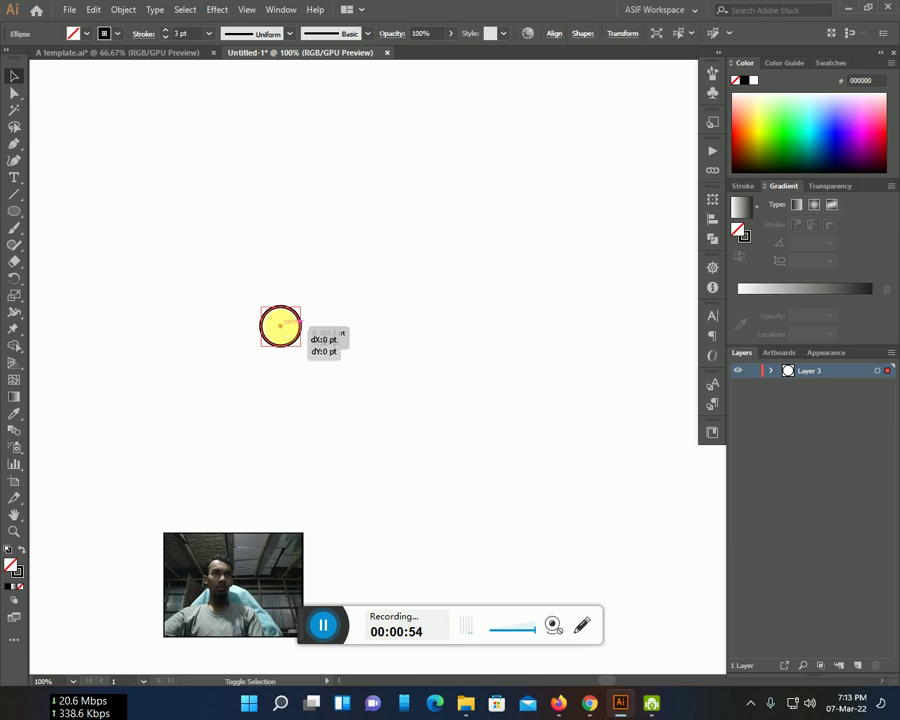
mouse_move(281, 331)
left_mouse_down()
mouse_move(331, 336)
mouse_move(321, 339)
left_mouse_up()
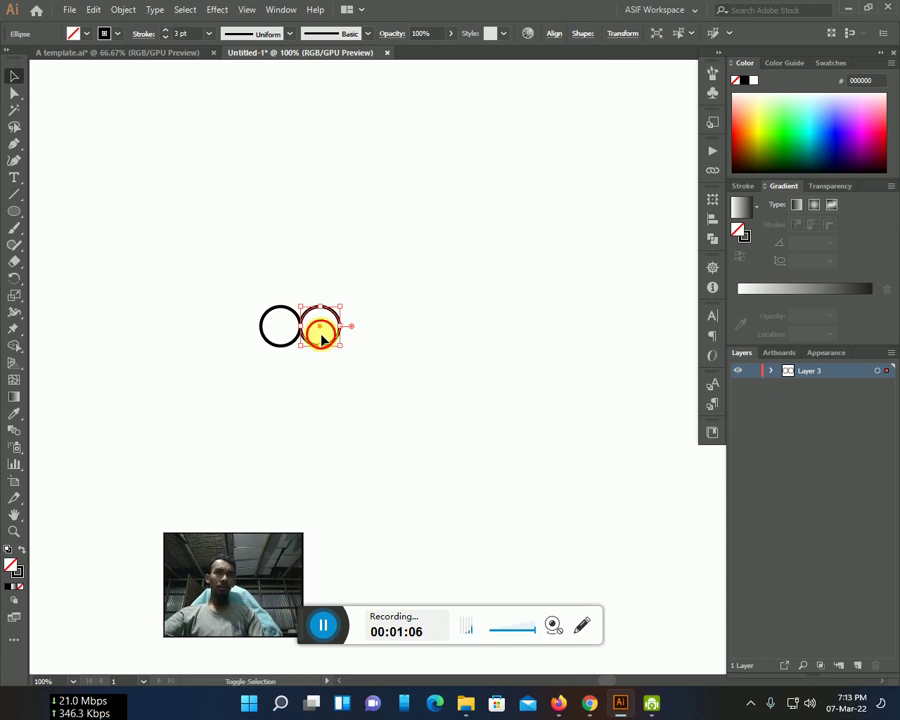
left_click(324, 341)
left_click(322, 333)
left_click_drag(321, 333, 362, 334)
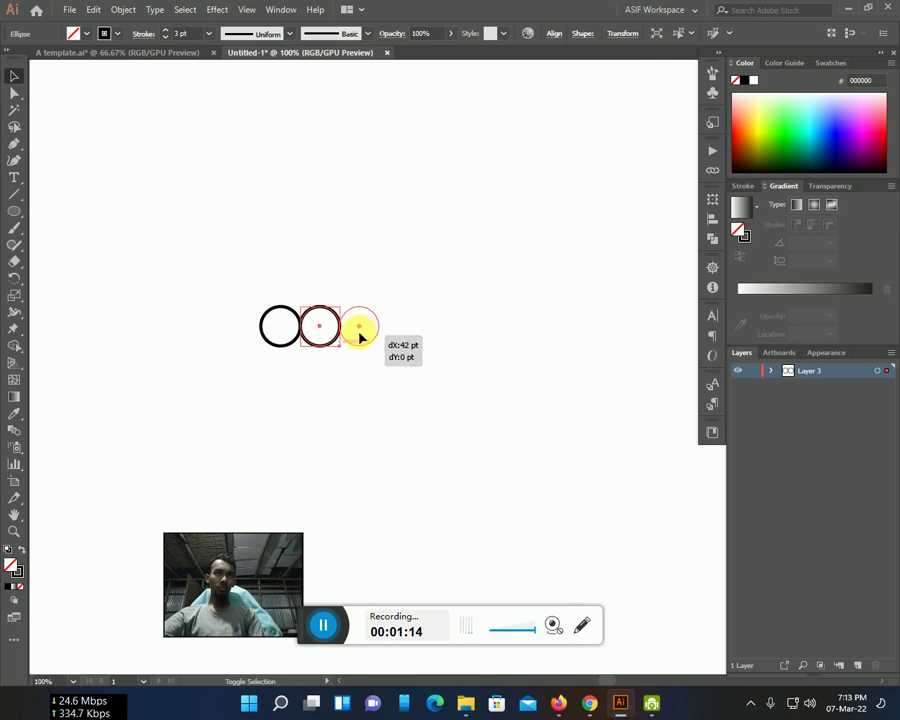
left_click_drag(362, 334, 359, 337)
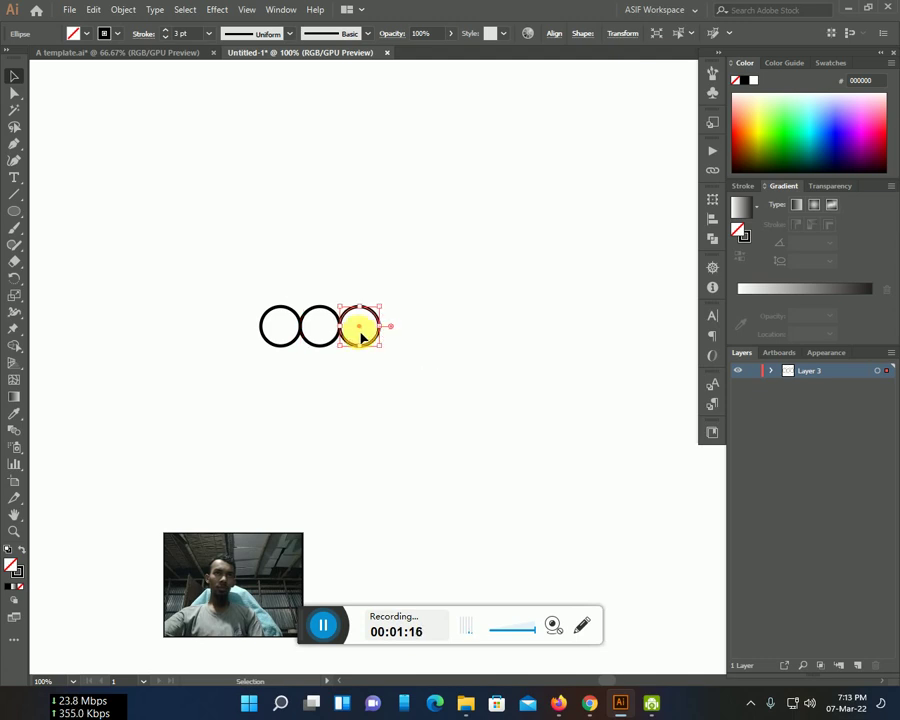
scroll(361, 337, "up", 1)
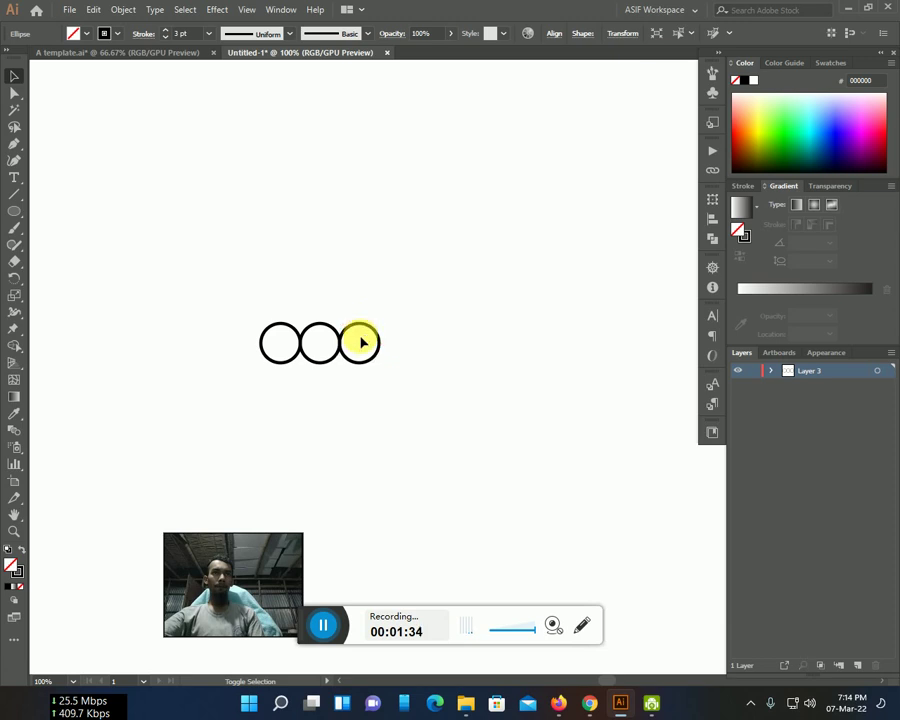
Step: Copy circles up onto the bottom row to form a second row of two
left_click(359, 342)
left_click_drag(366, 358, 341, 311)
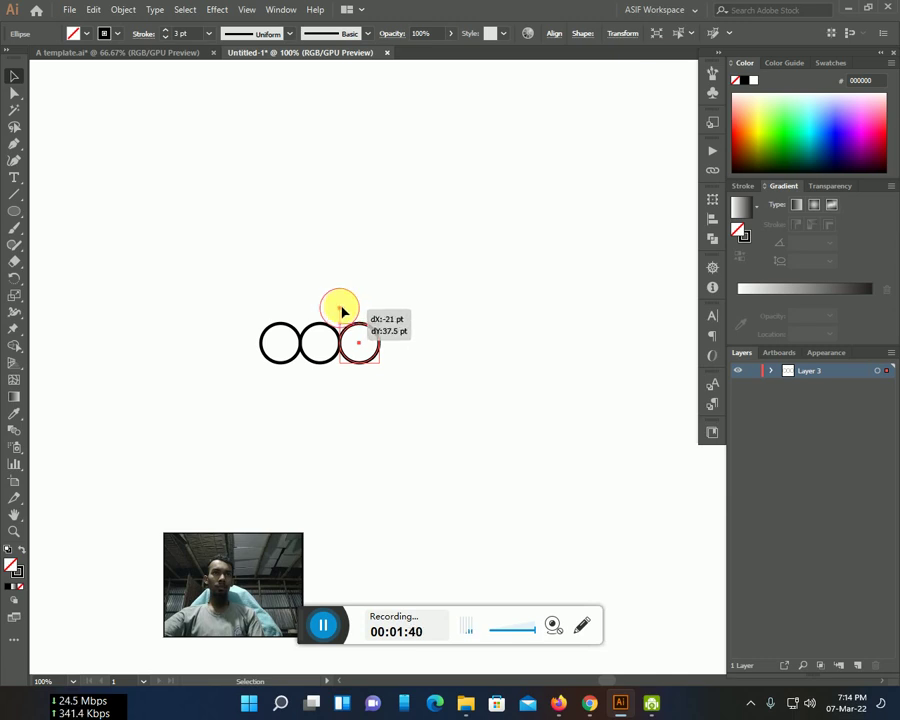
left_click_drag(341, 311, 341, 311)
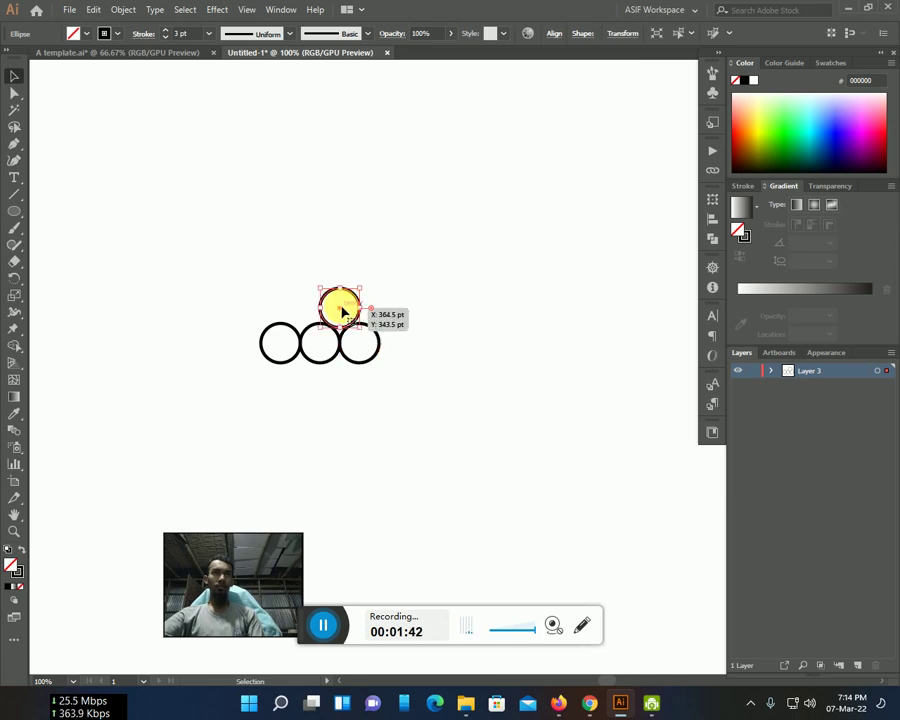
left_click_drag(342, 311, 304, 309)
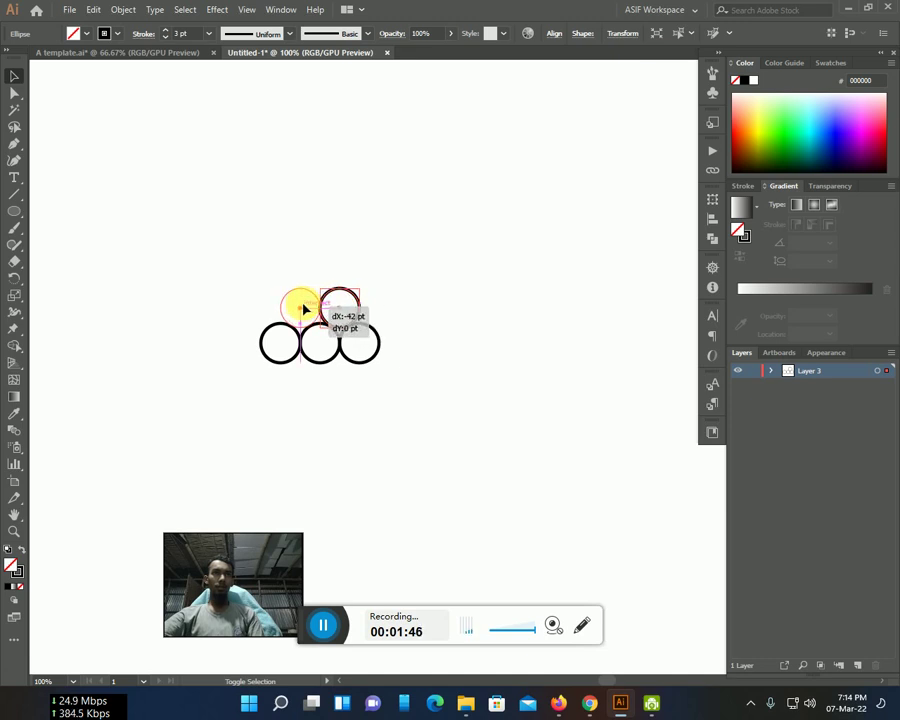
left_click_drag(304, 309, 302, 308)
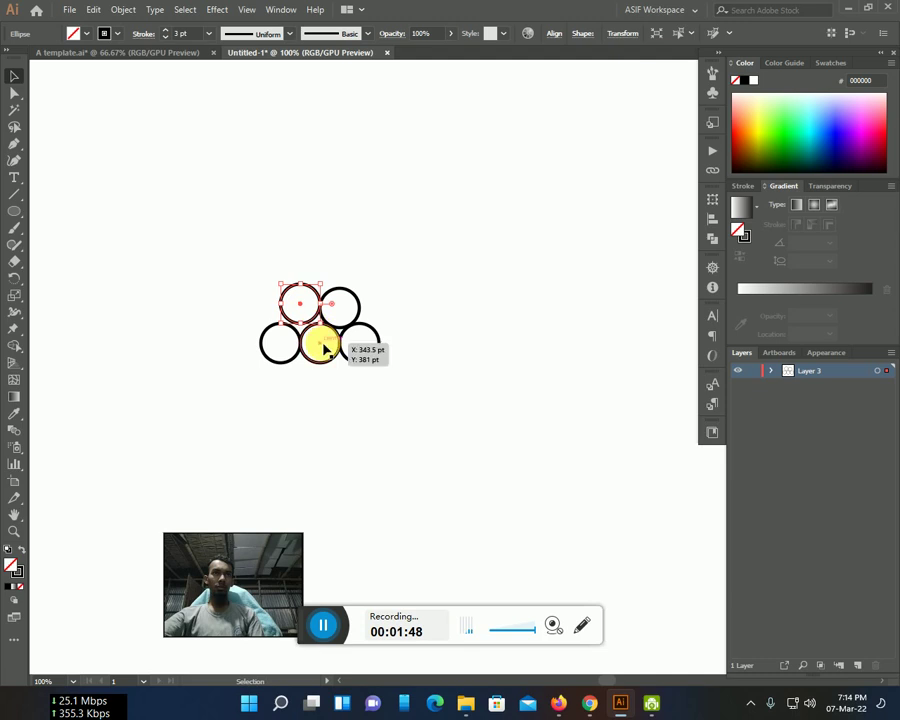
Step: Copy a second-row circle upward and centre it as the pyramid's top circle
left_click(438, 418)
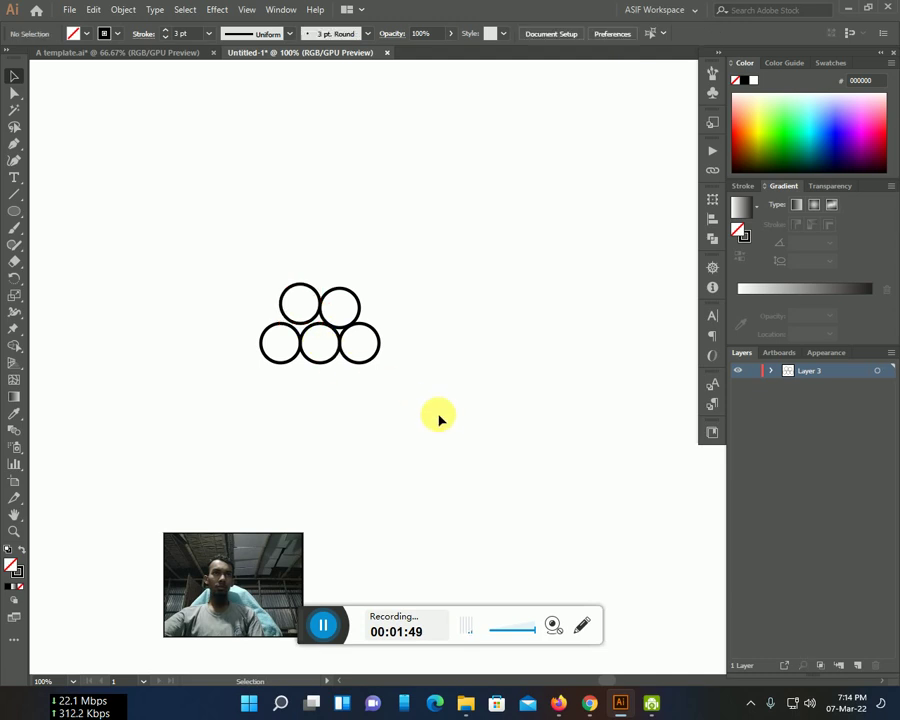
left_click(307, 323)
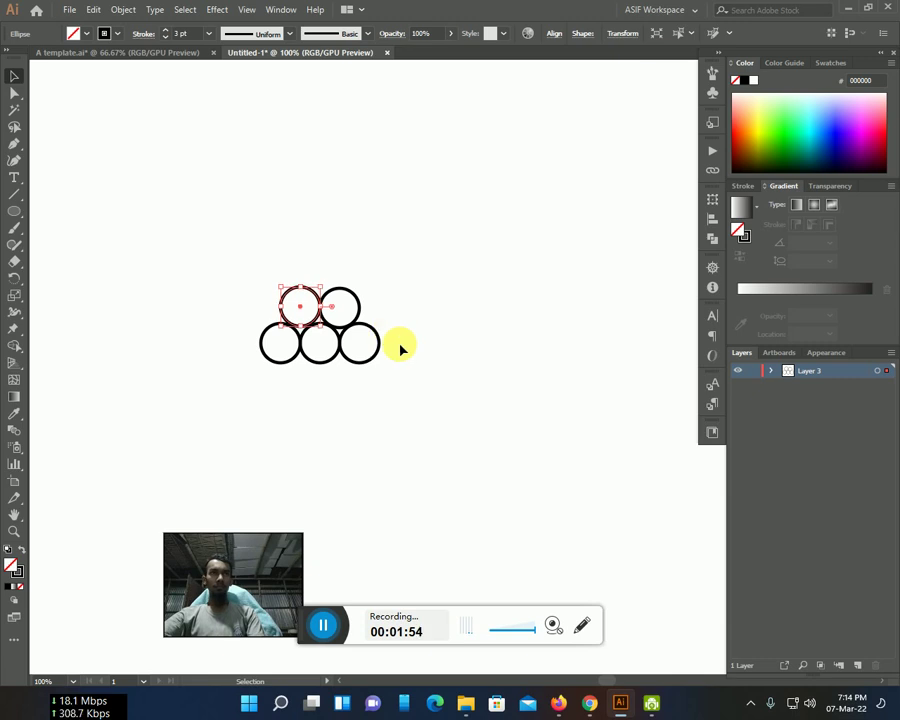
left_click(460, 396)
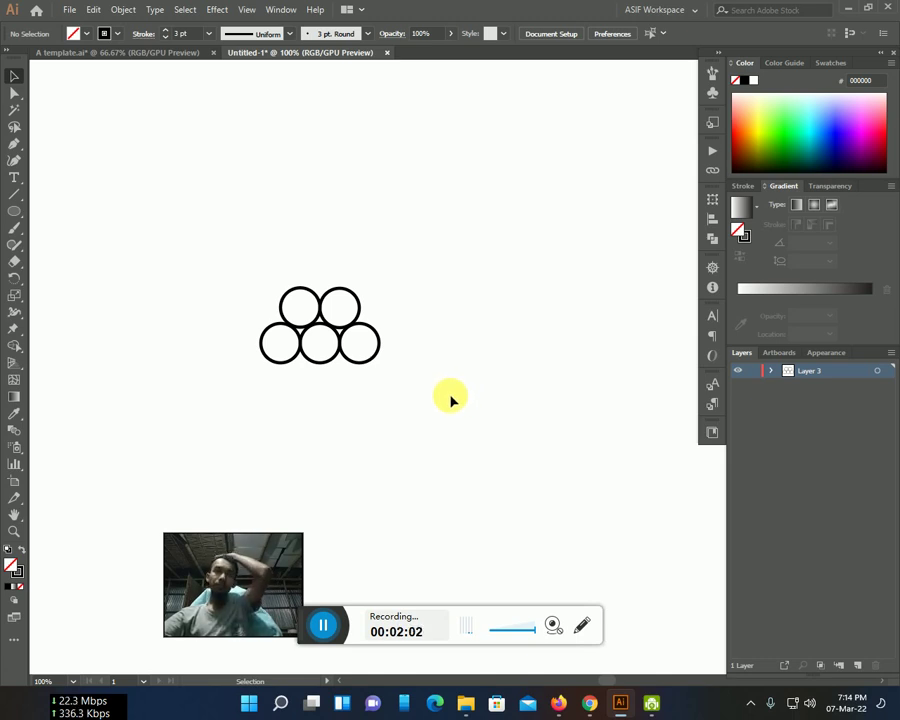
left_click(316, 326)
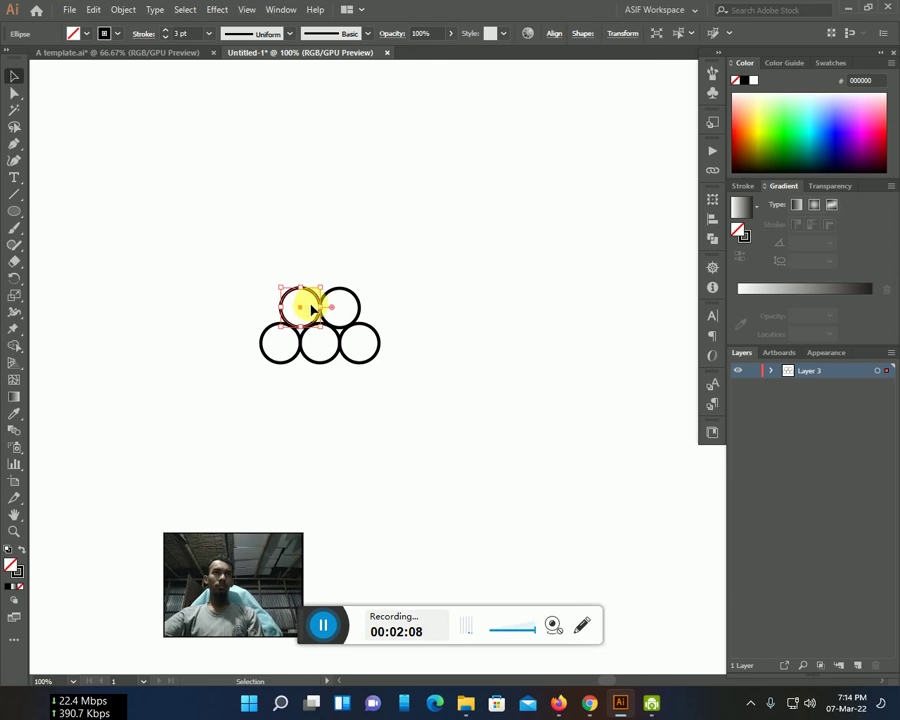
mouse_move(311, 299)
left_mouse_down()
mouse_move(342, 290)
mouse_move(318, 318)
left_mouse_up()
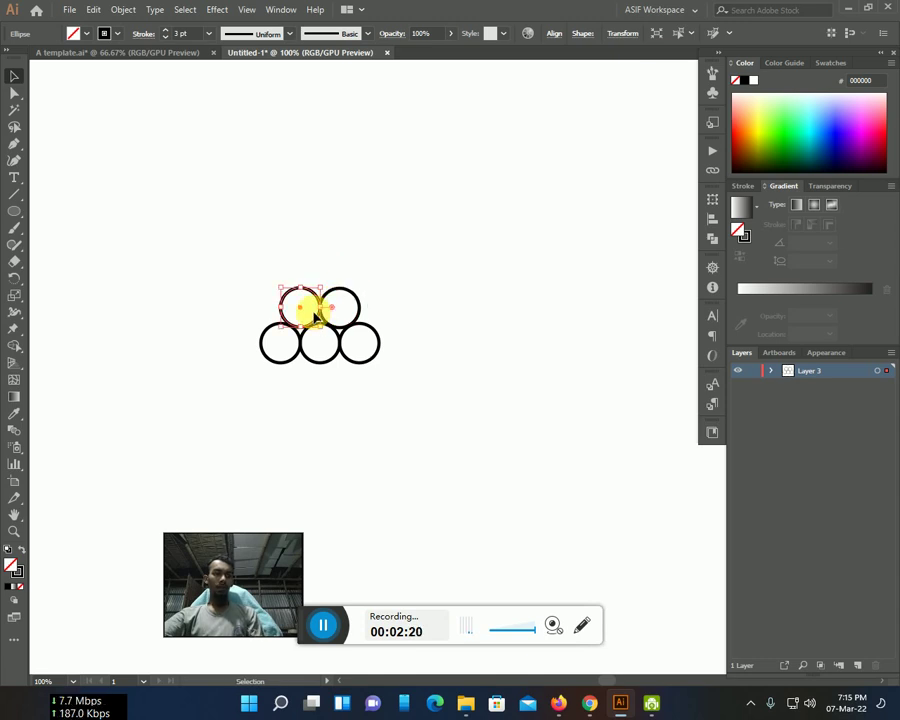
left_click_drag(320, 323, 340, 289)
left_click(455, 345)
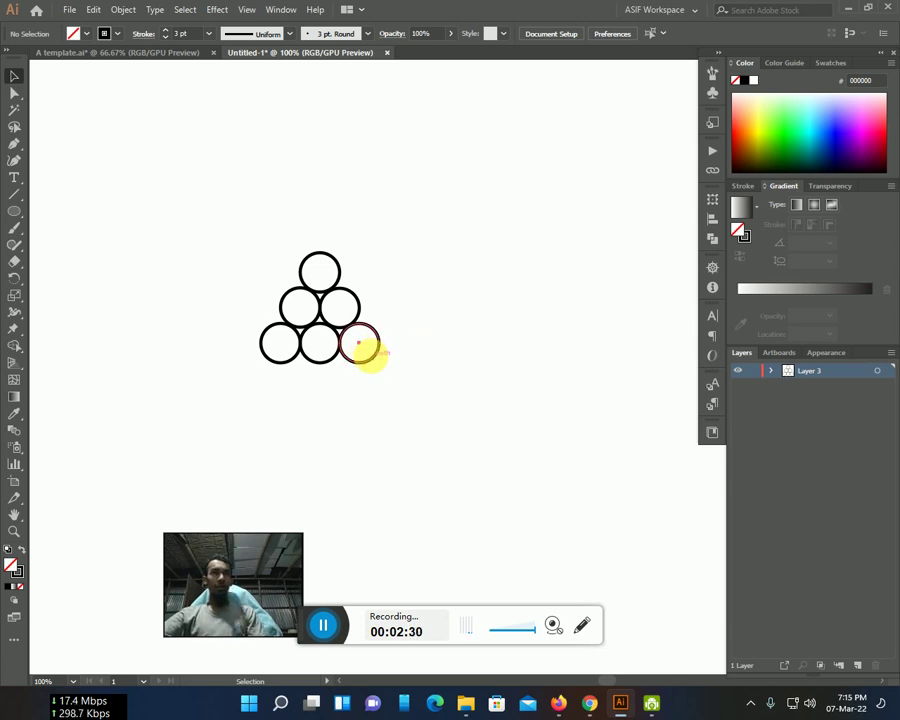
Step: Fill the bottom-right circle teal green and the bottom-middle circle magenta
left_click(366, 353)
left_click(86, 33)
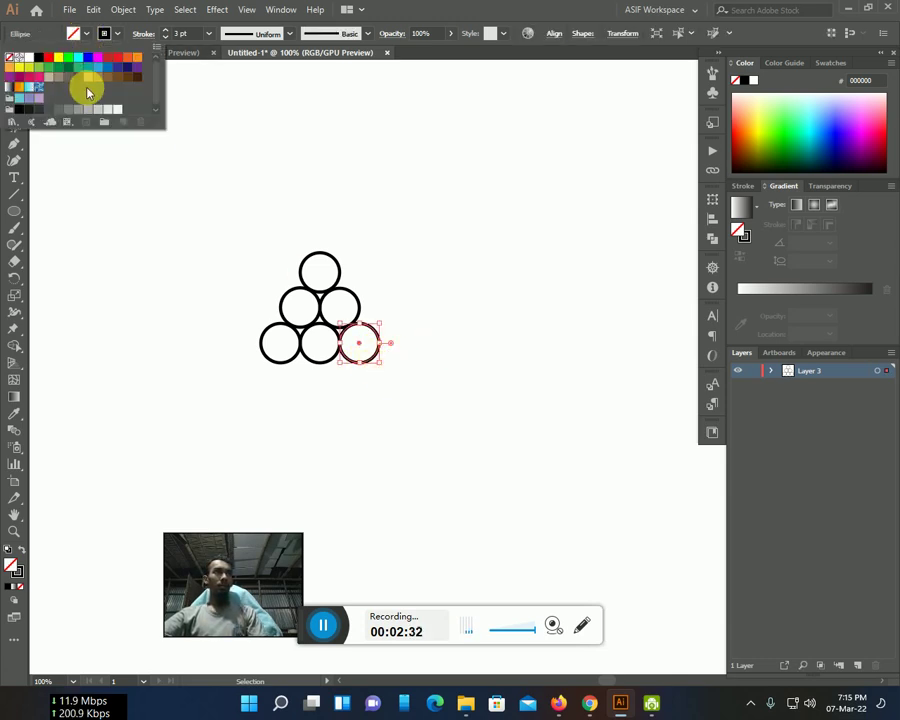
left_click(80, 69)
left_click(300, 335)
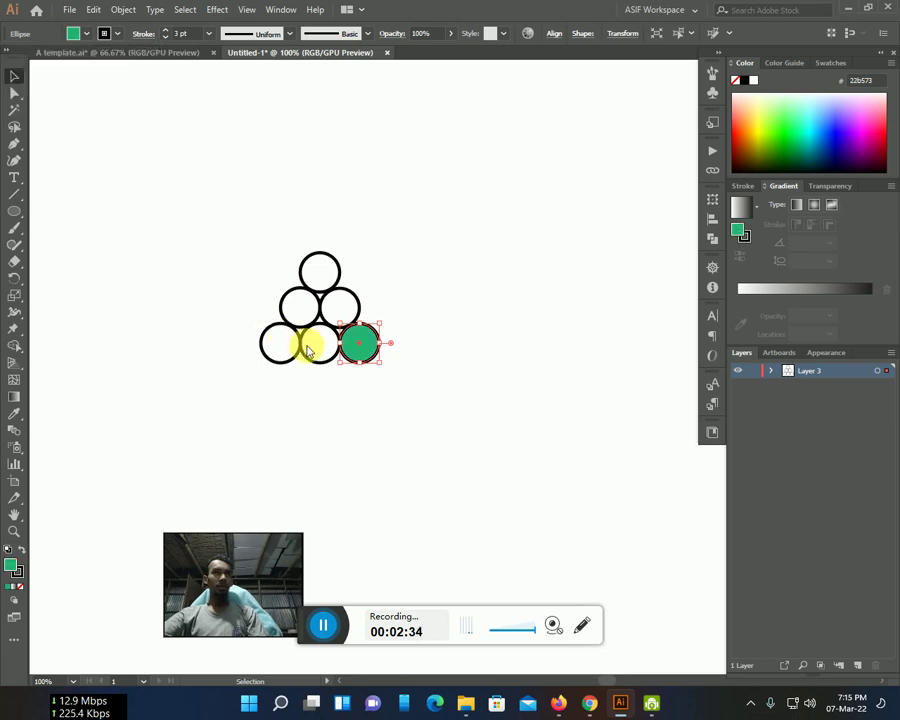
left_click(315, 360)
left_click(84, 33)
left_click(82, 66)
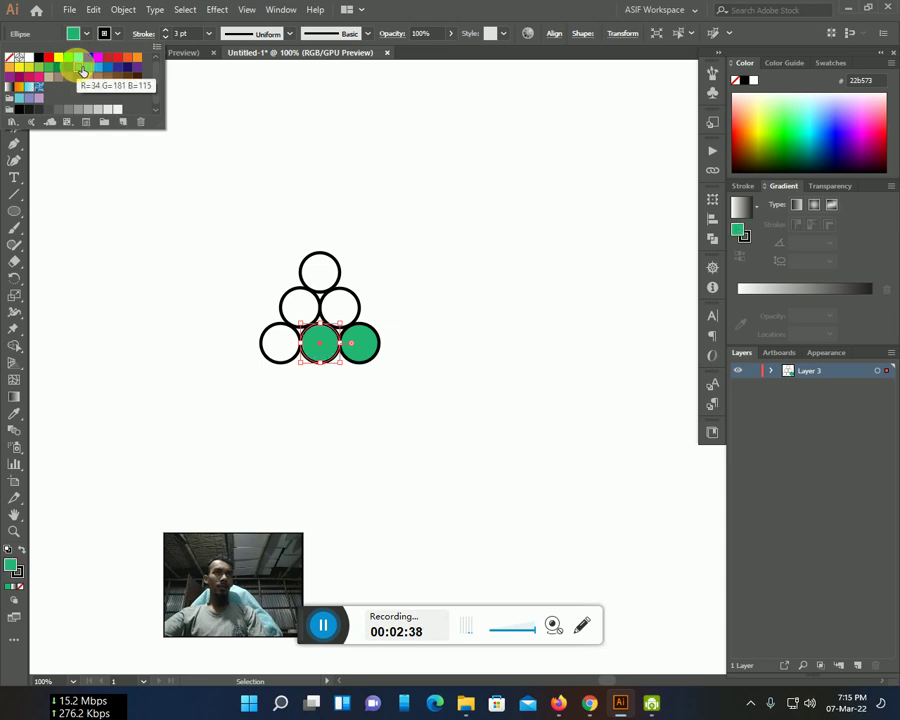
left_click(106, 57)
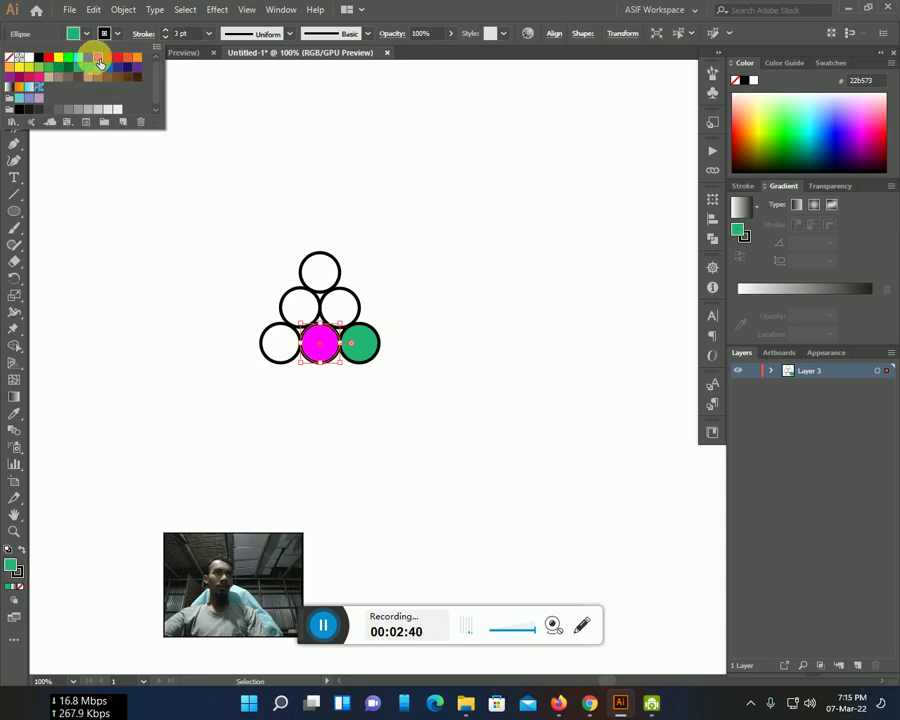
Step: Fill the bottom-left circle bright green, keeping its outline black
left_click(284, 360)
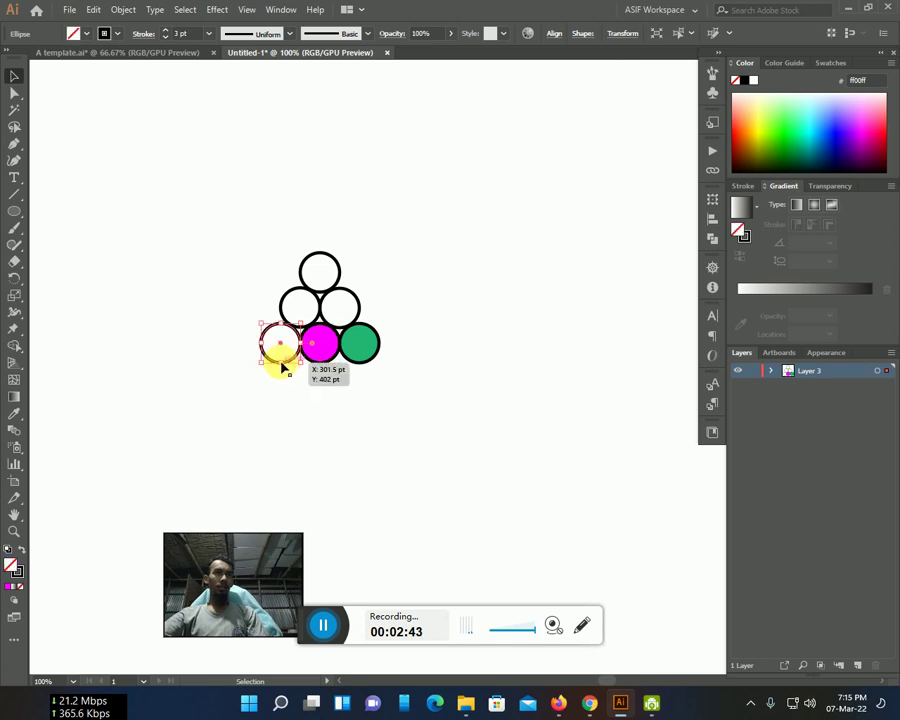
left_click(117, 33)
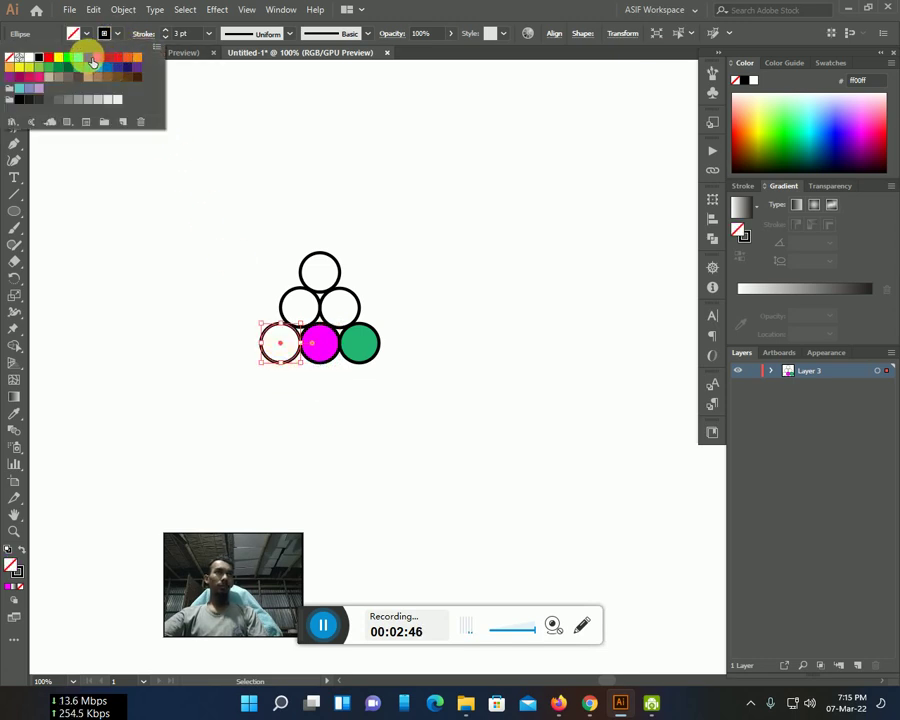
left_click(78, 57)
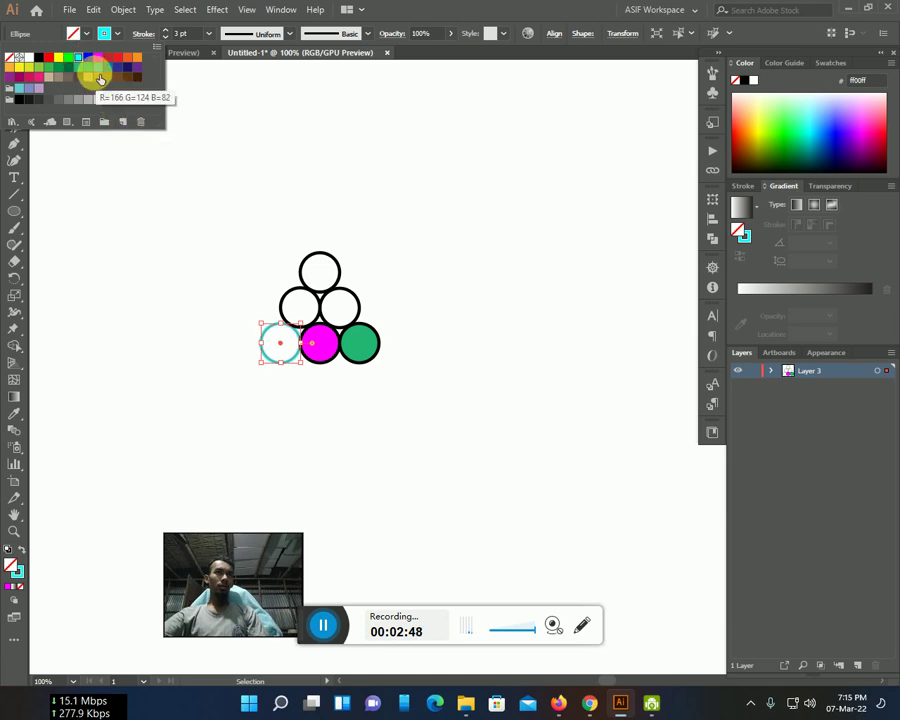
left_click(38, 57)
left_click(87, 36)
left_click(86, 36)
left_click(74, 61)
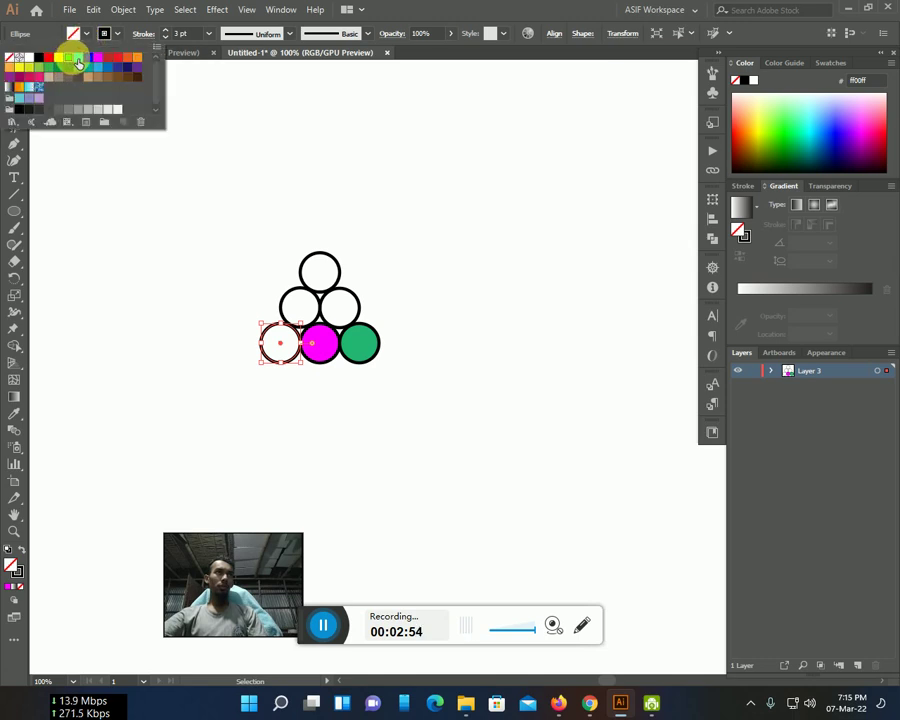
left_click(302, 316)
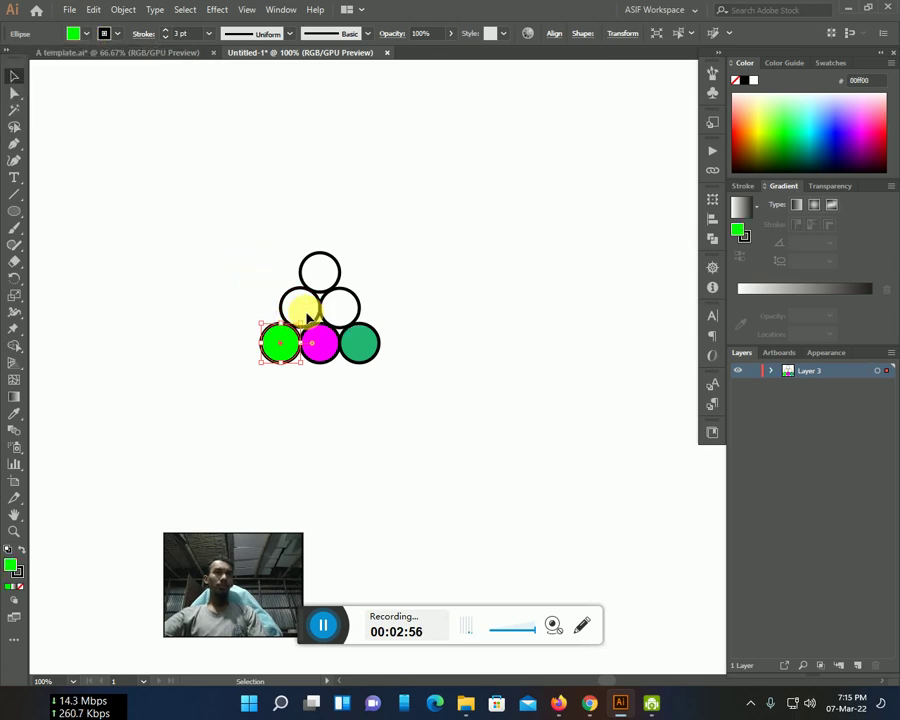
left_click(300, 305)
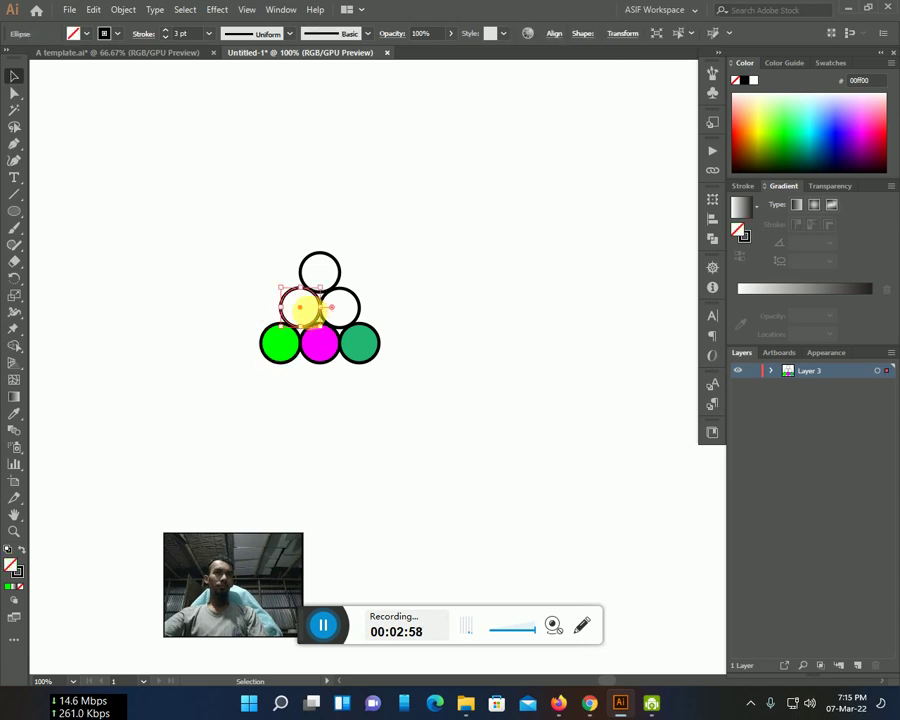
Step: Fill the middle-left circle red and the middle-right circle maroon
left_click(88, 35)
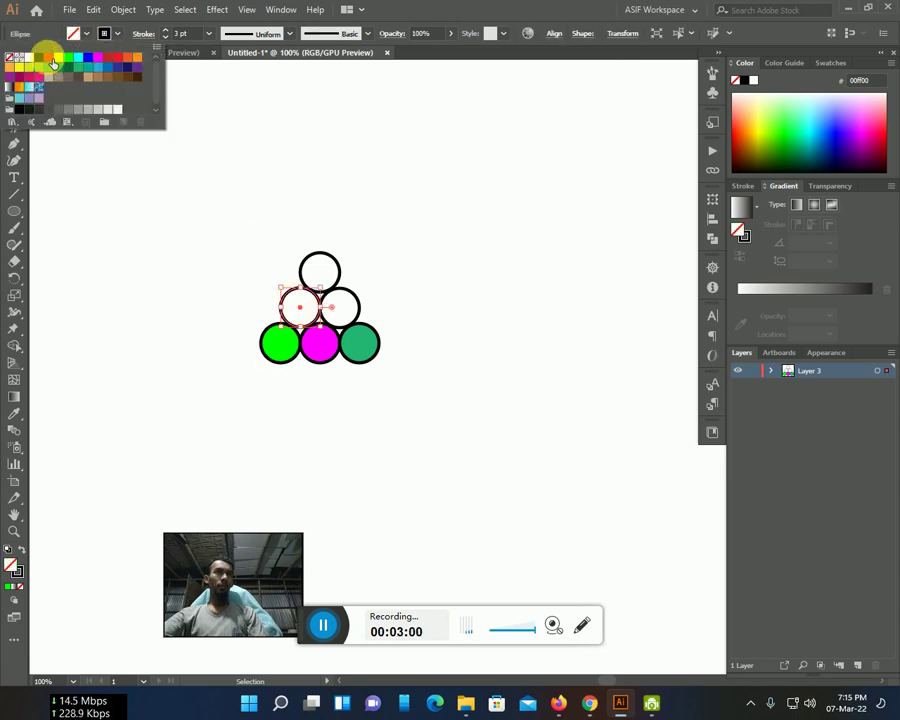
left_click(48, 58)
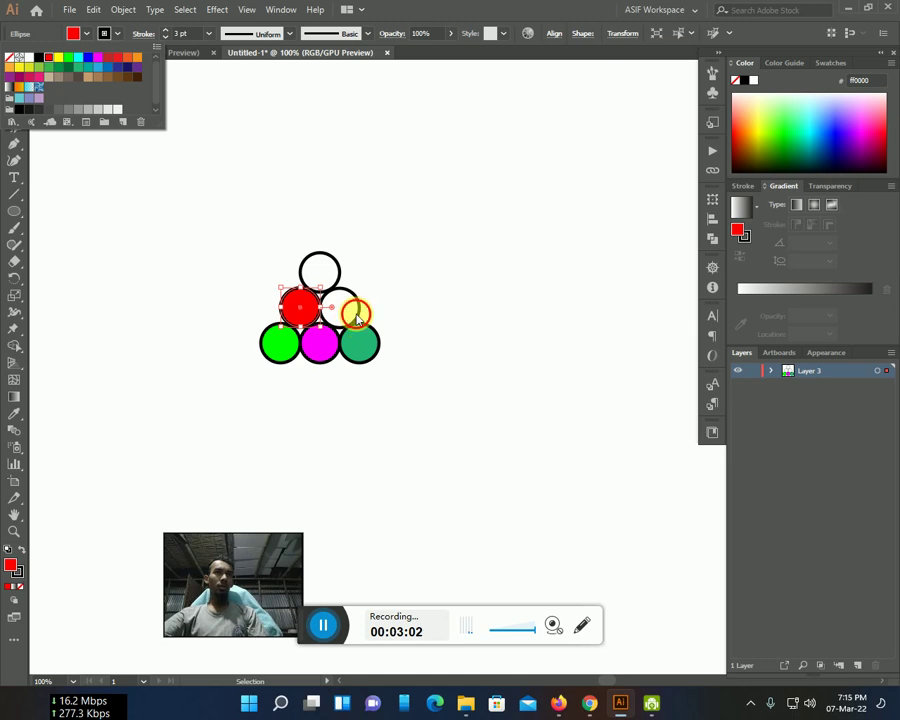
double_click(352, 312)
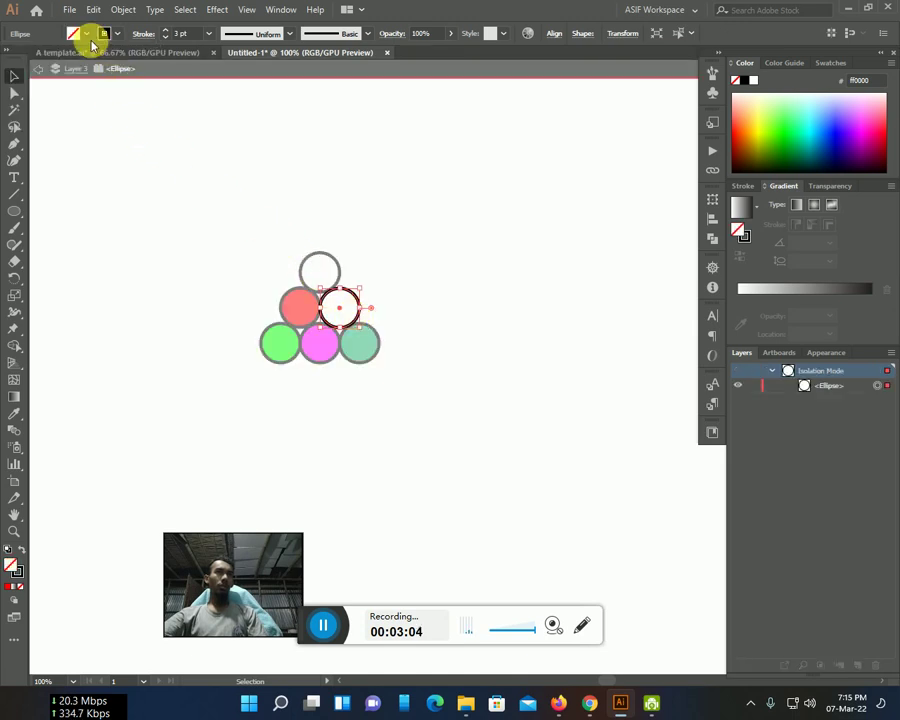
left_click(88, 36)
left_click(10, 57)
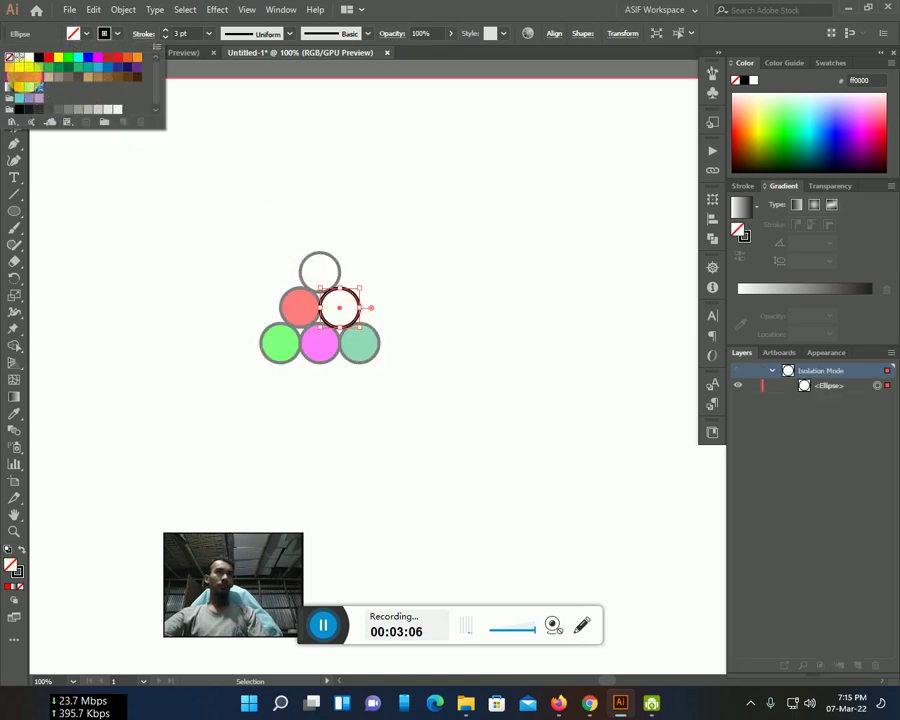
left_click(26, 82)
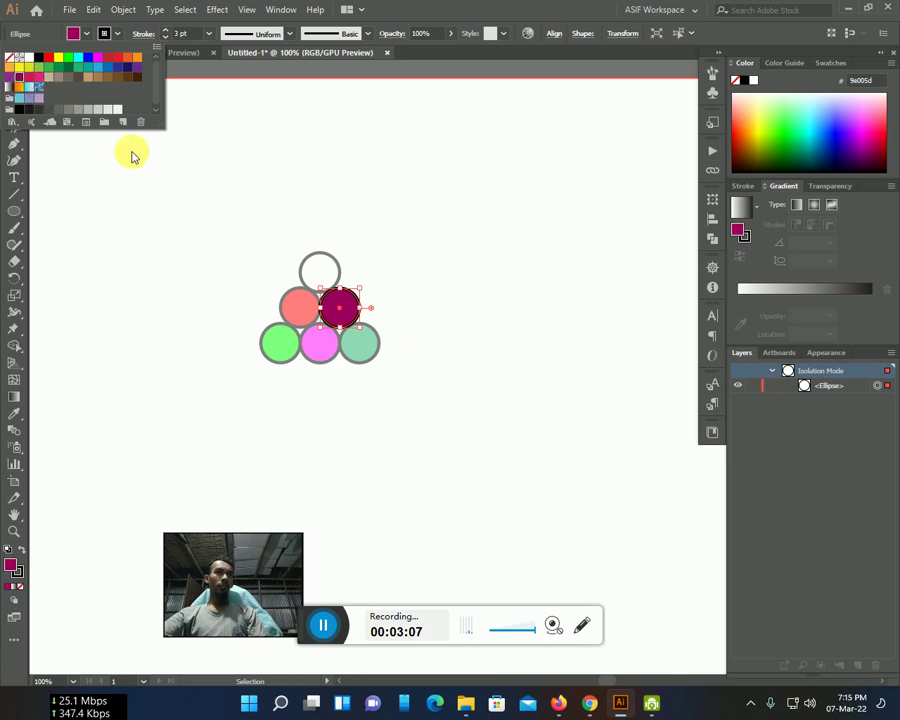
left_click(337, 272)
Step: Exit isolation mode, fill the top circle dark blue, and marquee-select all six circles
double_click(435, 306)
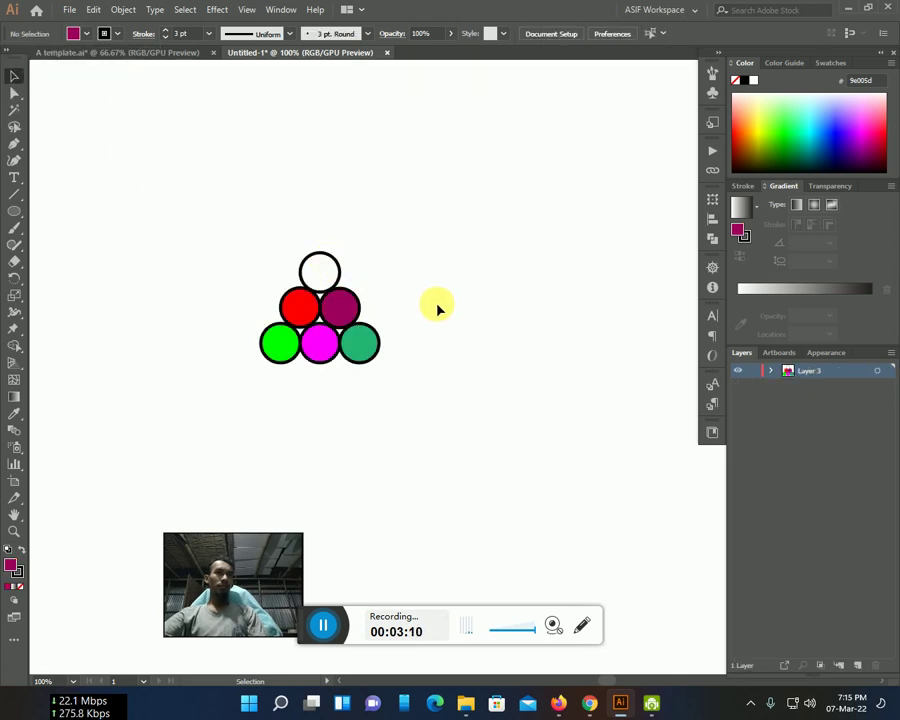
left_click(339, 273)
left_click(81, 33)
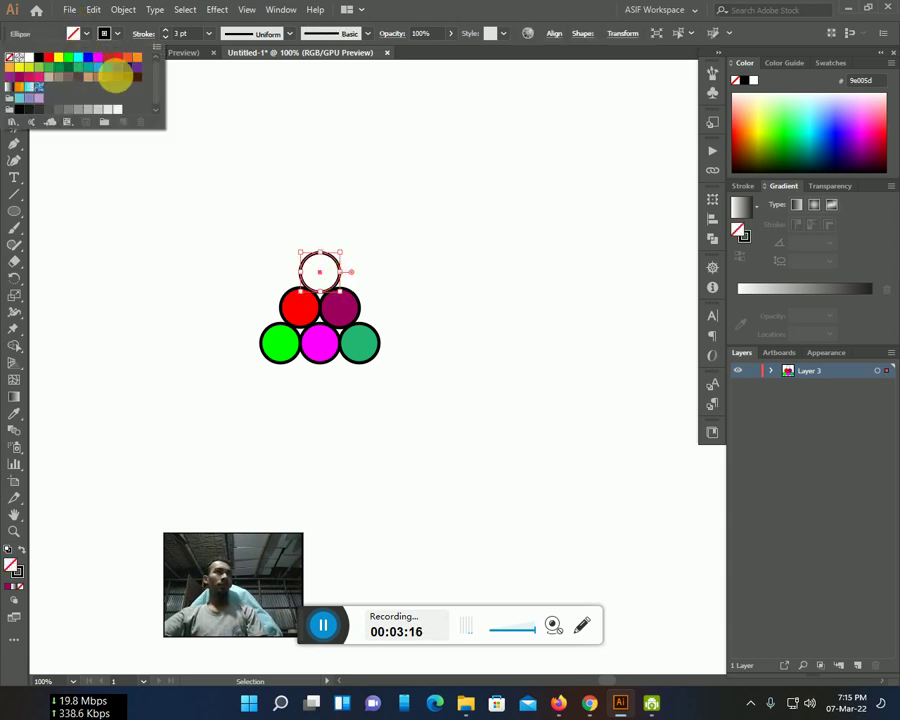
left_click(88, 57)
left_click(380, 197)
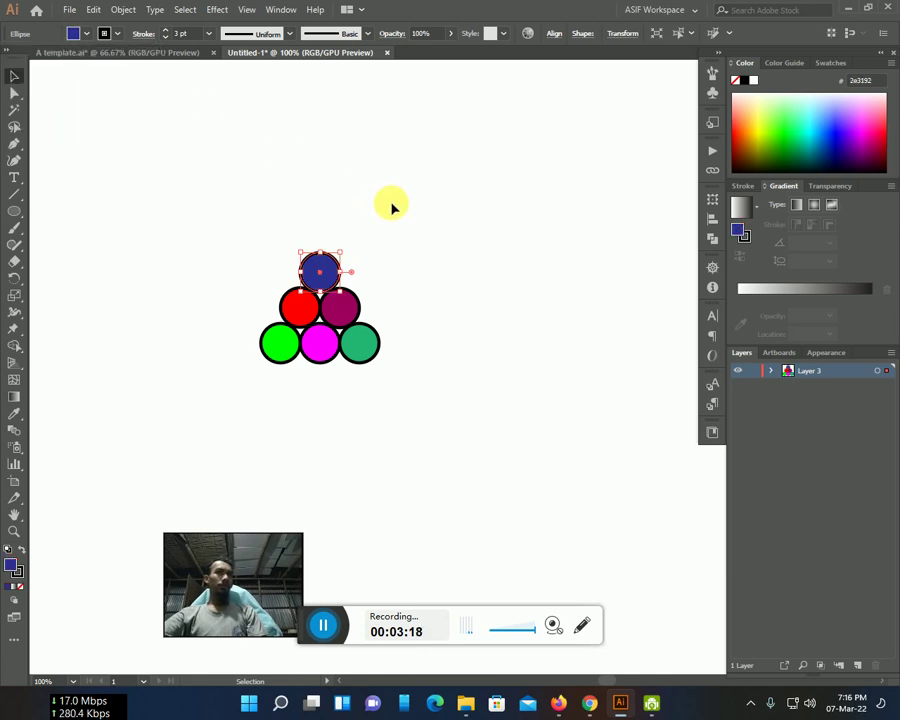
left_click(390, 205)
left_click_drag(487, 413, 202, 238)
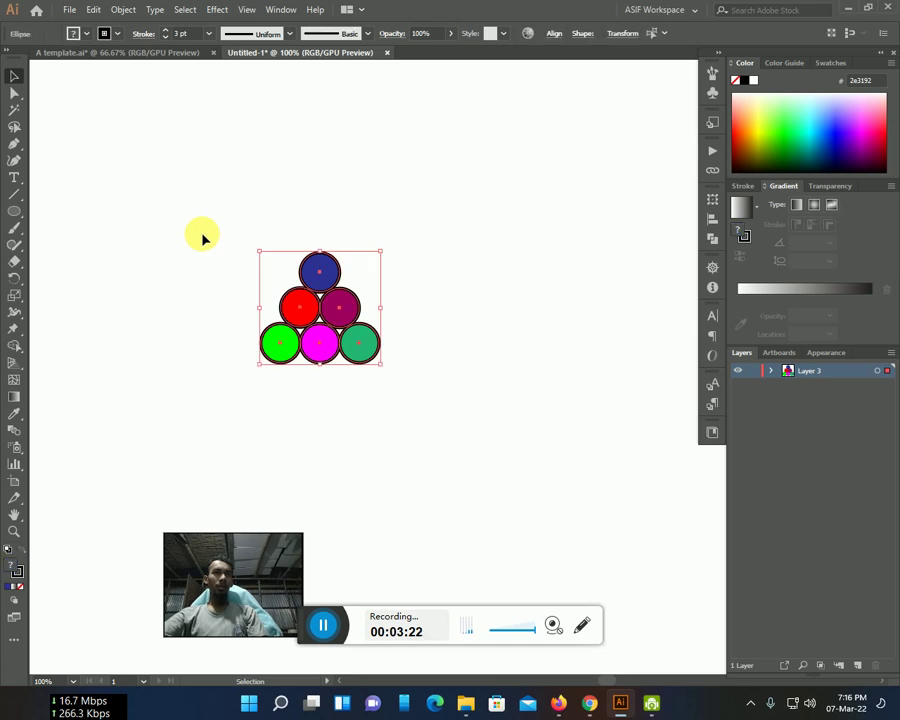